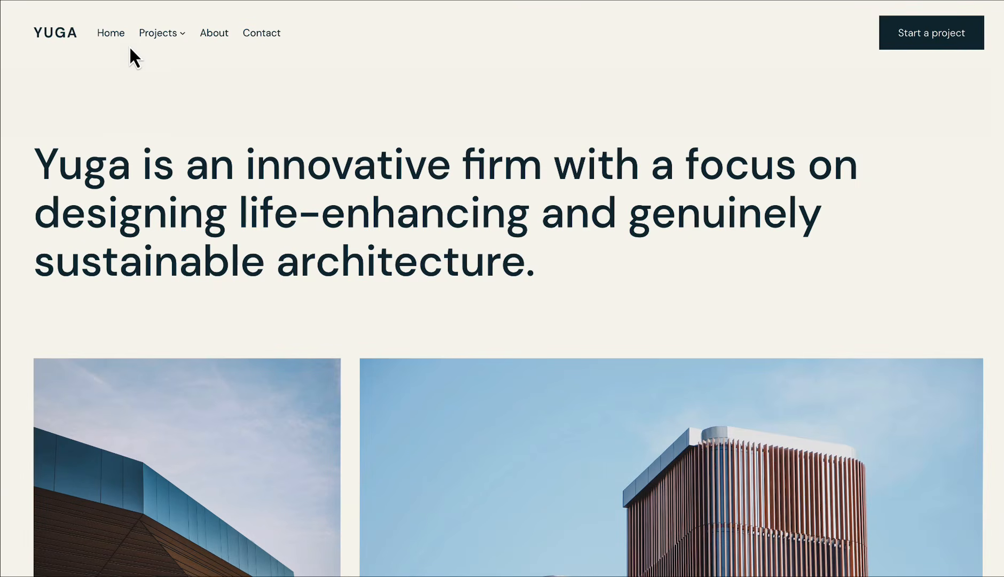
Open the front page template in the editor and start editing the header's navigation.
{"action": "mouse_move", "coordinate": [148, 34]}
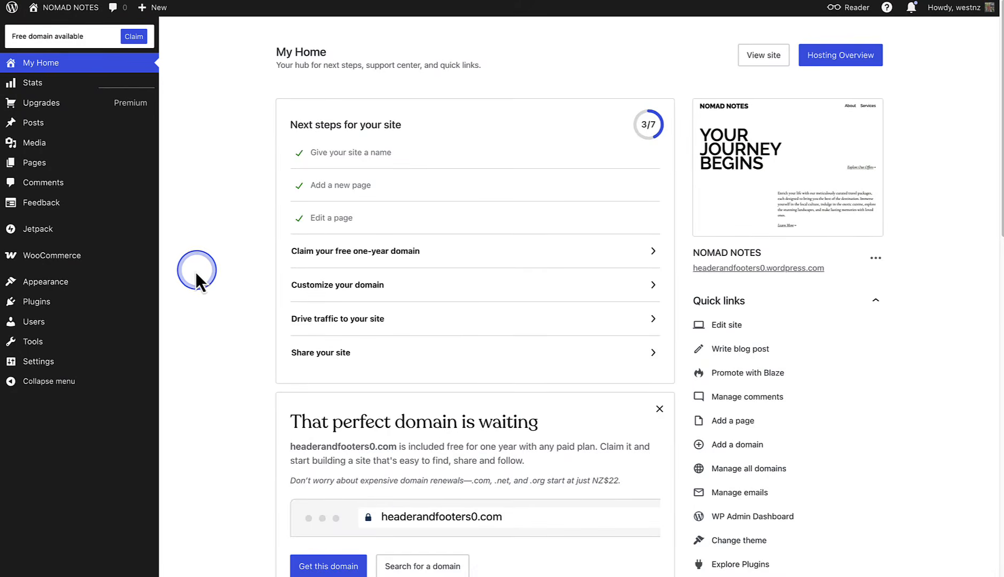
{"action": "mouse_move", "coordinate": [142, 285]}
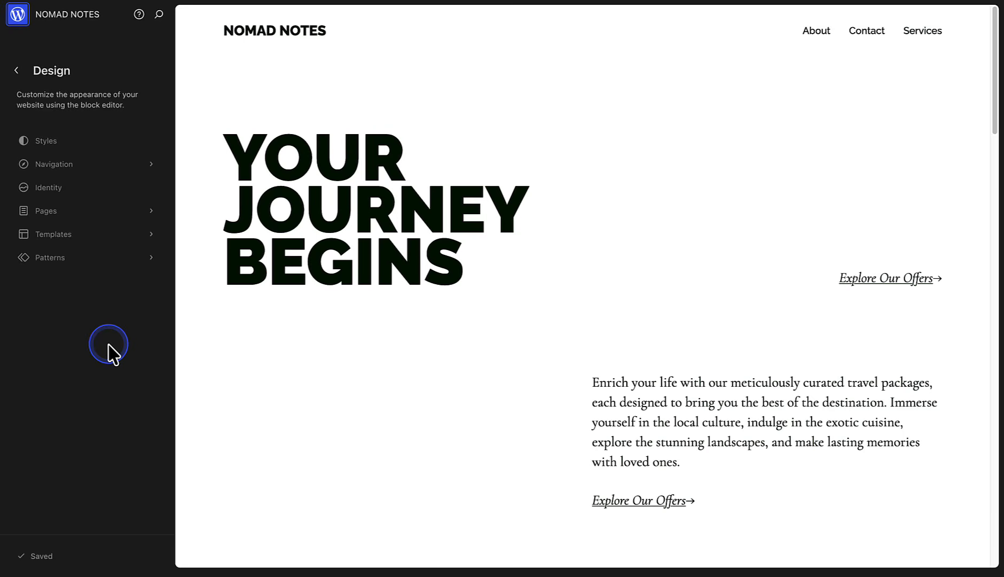
{"action": "left_click", "coordinate": [564, 222]}
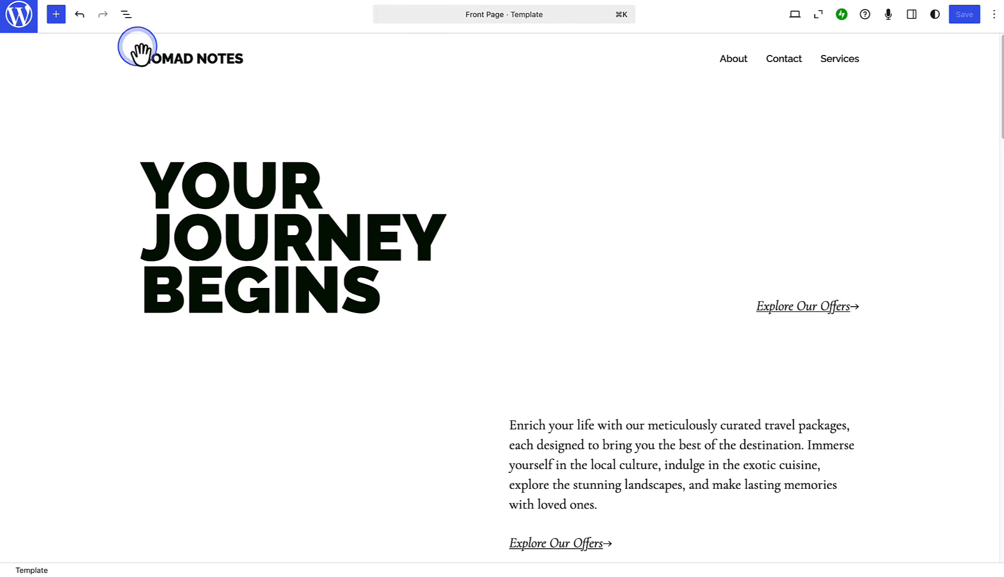
{"action": "left_click", "coordinate": [127, 17]}
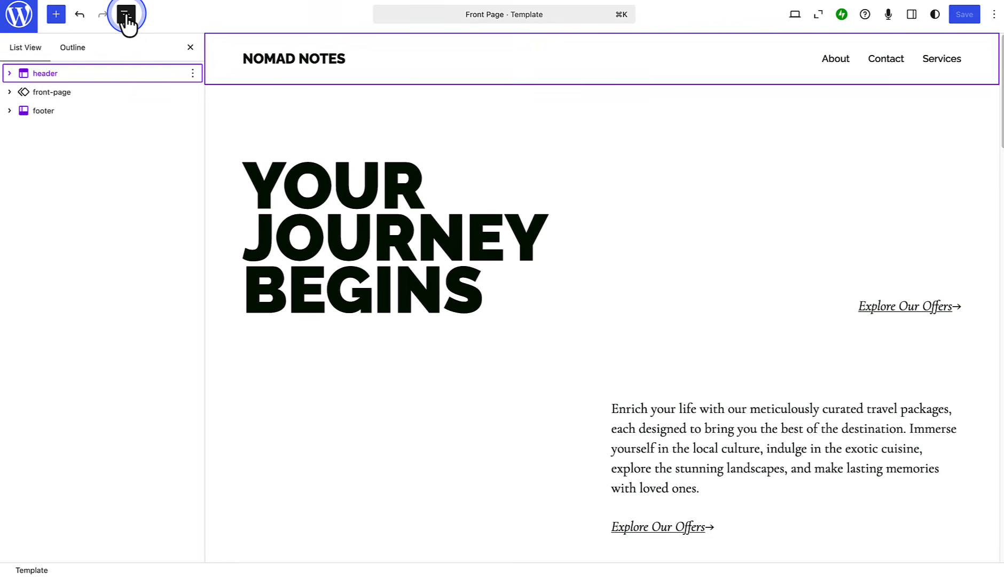
{"action": "left_click", "coordinate": [107, 76]}
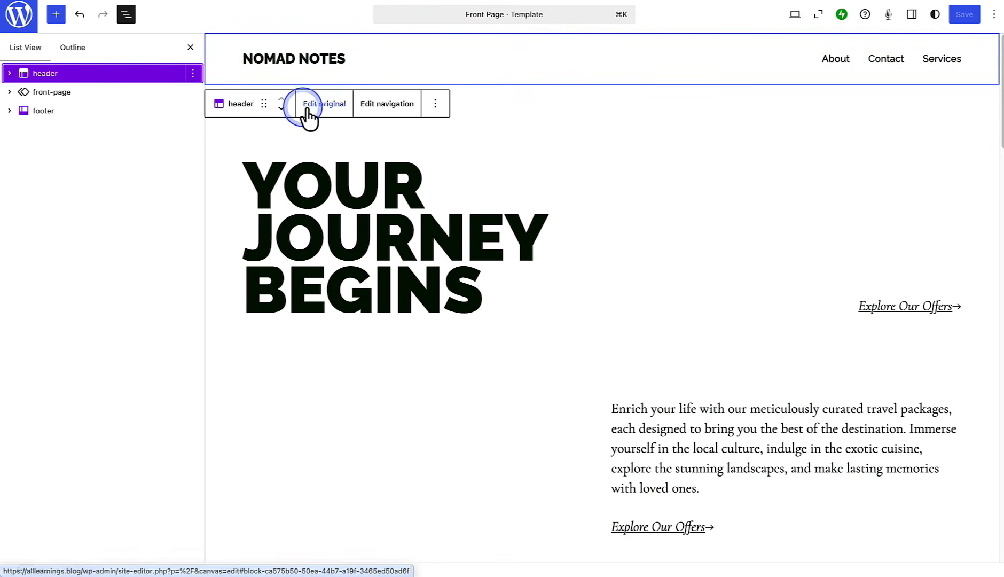
{"action": "left_click", "coordinate": [379, 106]}
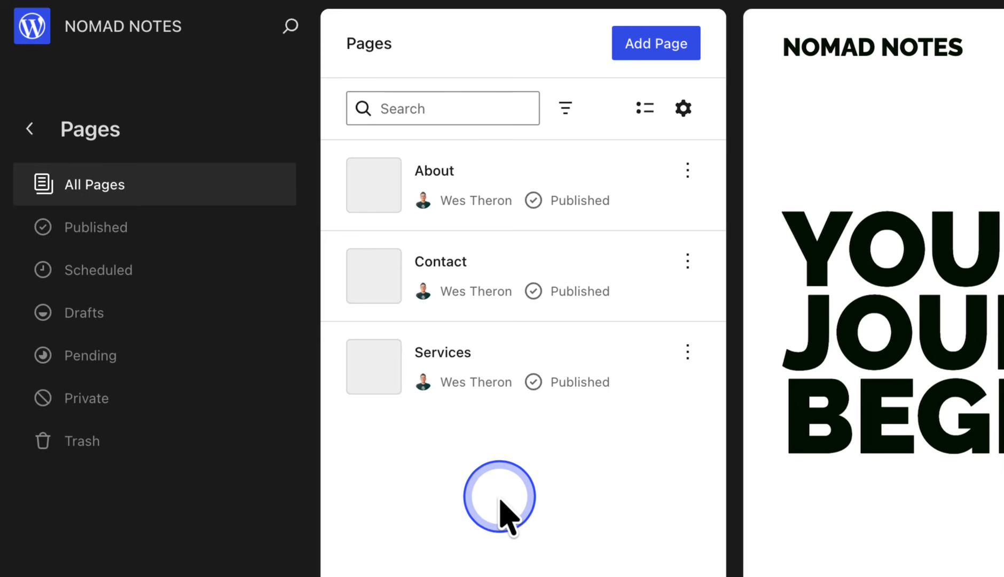
Convert the header's automatic Page List into individually editable navigation links.
{"action": "left_click", "coordinate": [79, 188]}
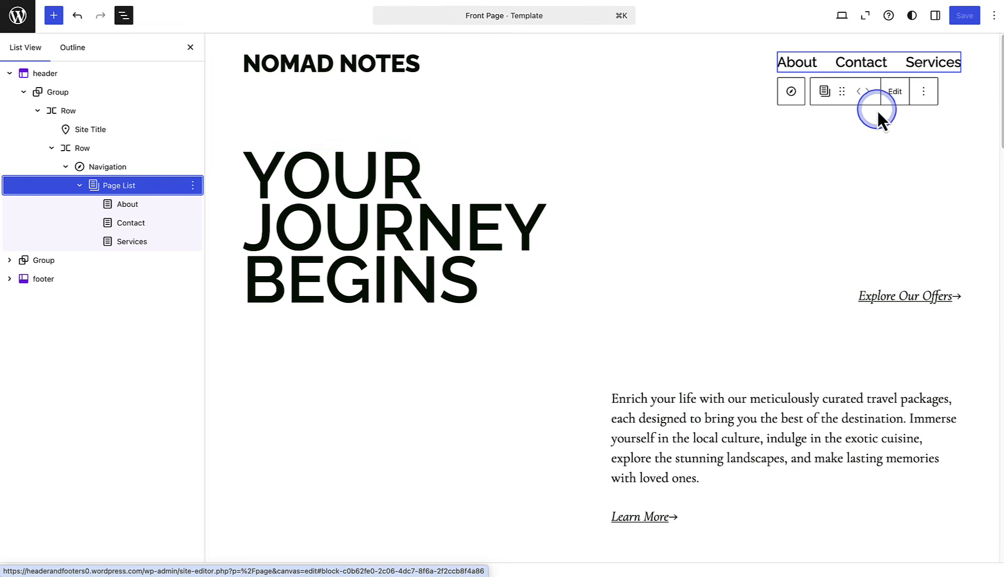
{"action": "left_click", "coordinate": [895, 92]}
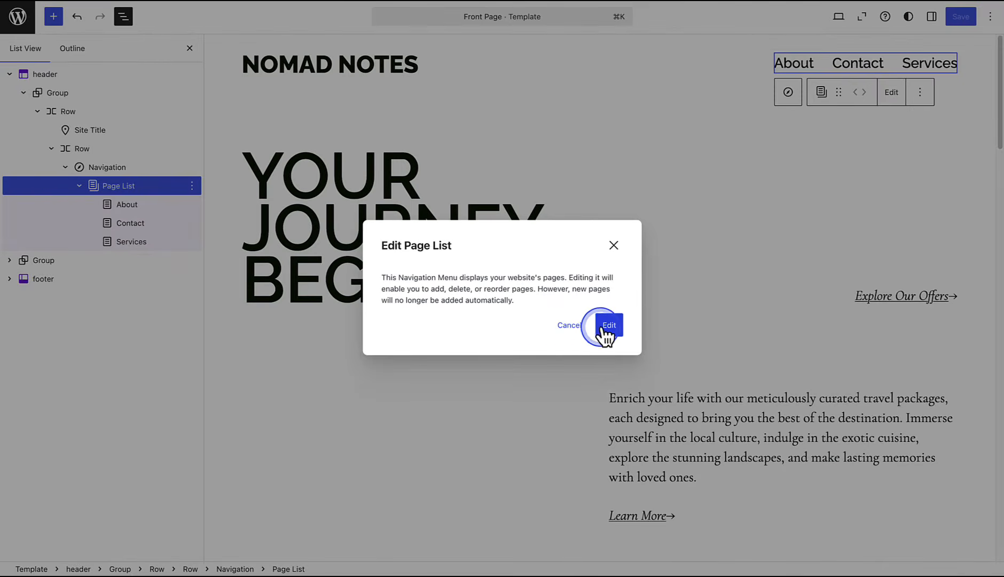
{"action": "left_click", "coordinate": [608, 327]}
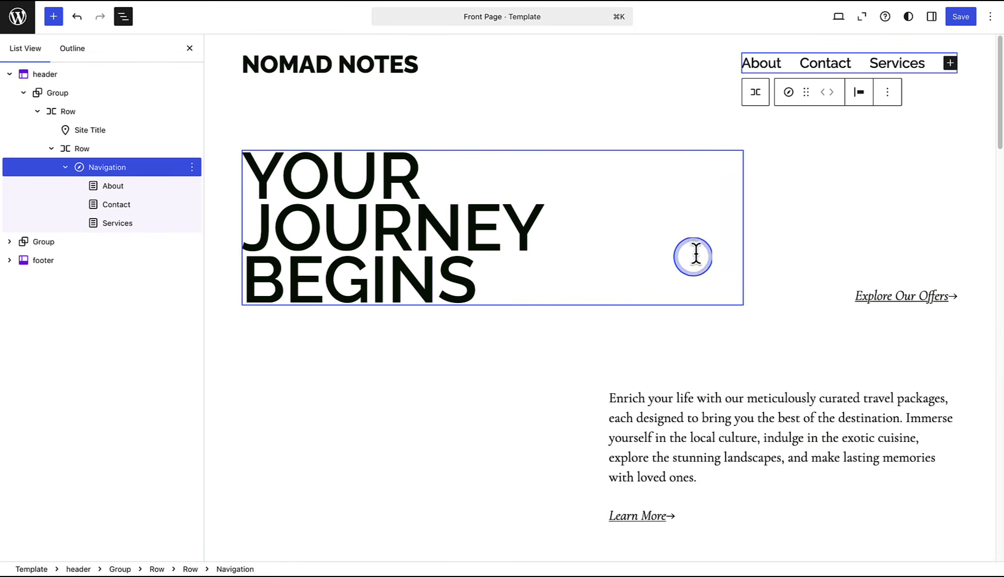
Reorder the header navigation links to Services, About, Contact.
{"action": "left_click", "coordinate": [822, 63]}
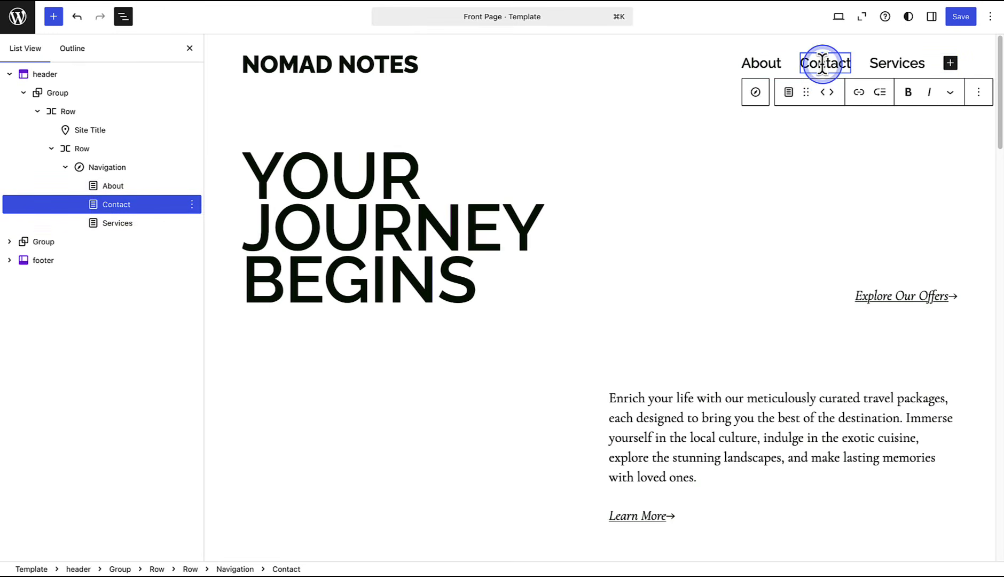
{"action": "left_click", "coordinate": [832, 92]}
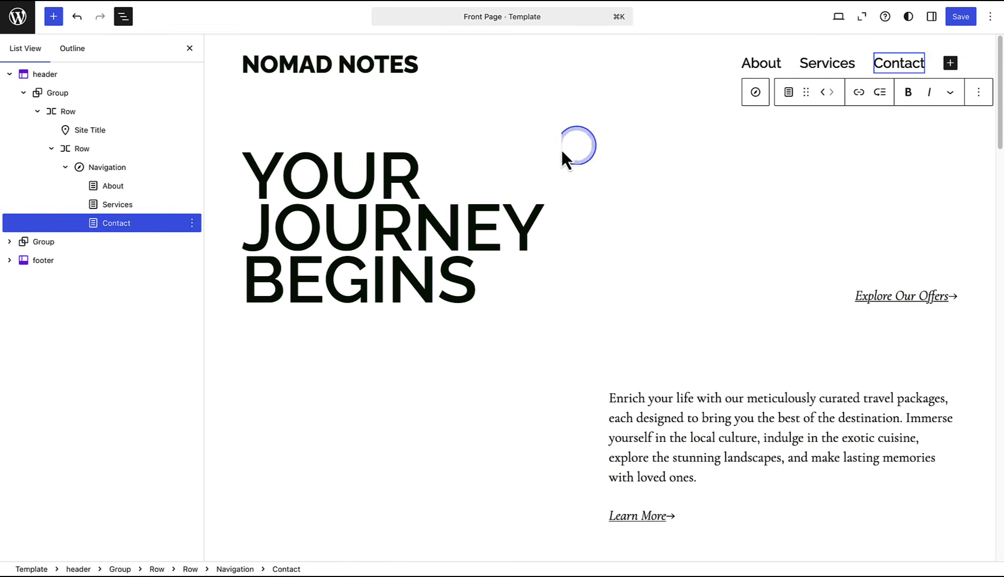
{"action": "left_click_drag", "start_coordinate": [120, 193], "coordinate": [116, 214]}
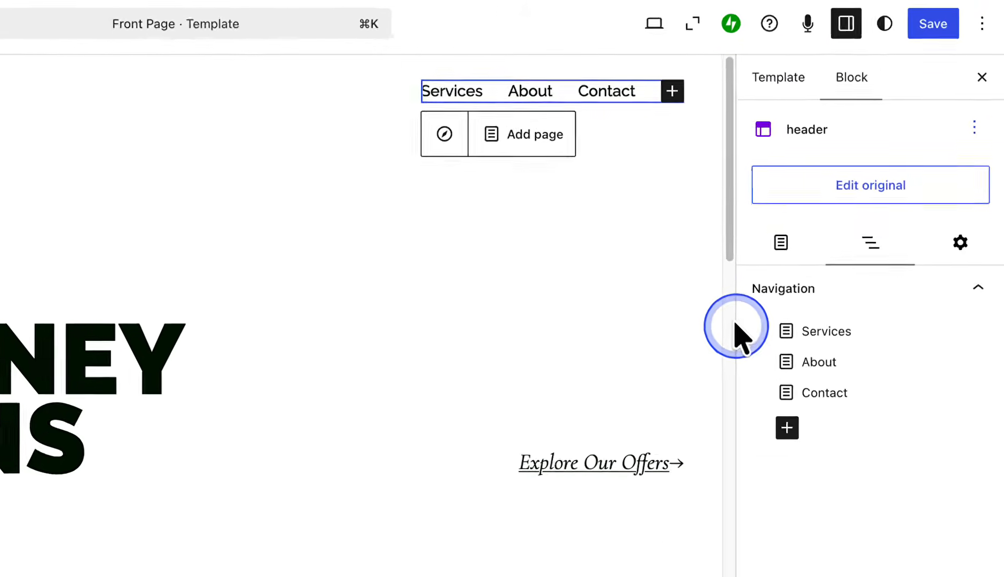
Add a link to the existing Gallery page at the end of the header navigation.
{"action": "left_click", "coordinate": [672, 91]}
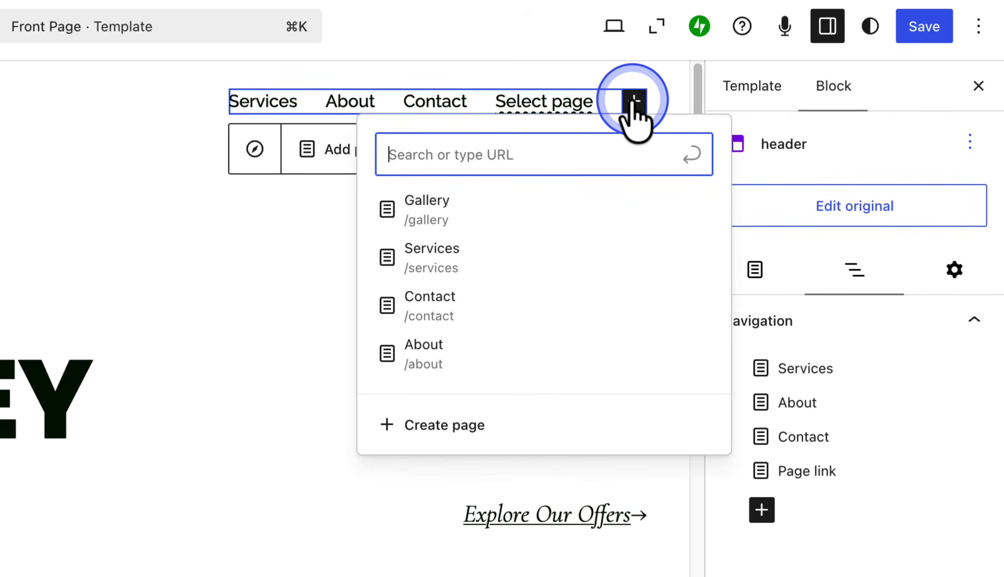
{"action": "type", "text": "Gallery"}
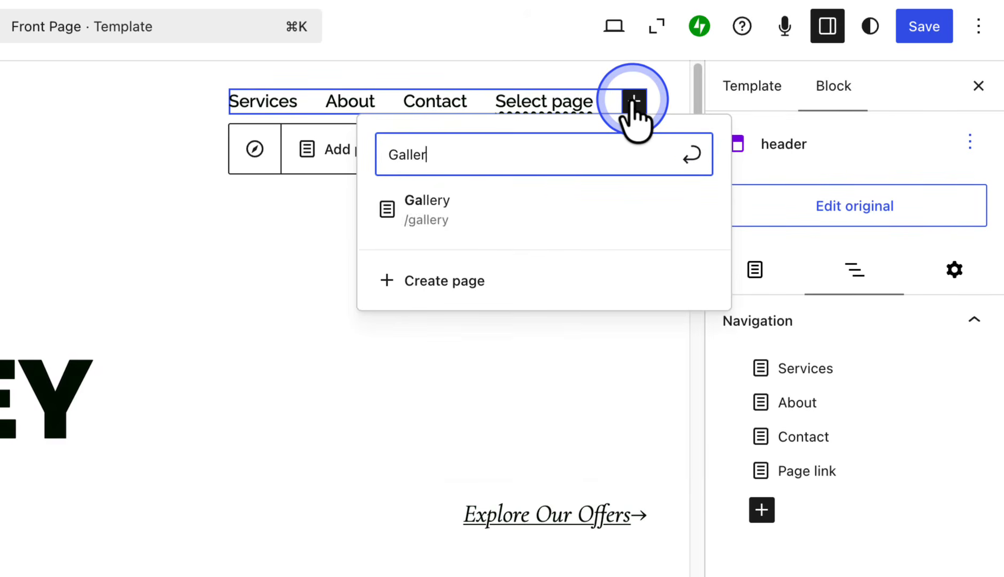
{"action": "left_click", "coordinate": [431, 207]}
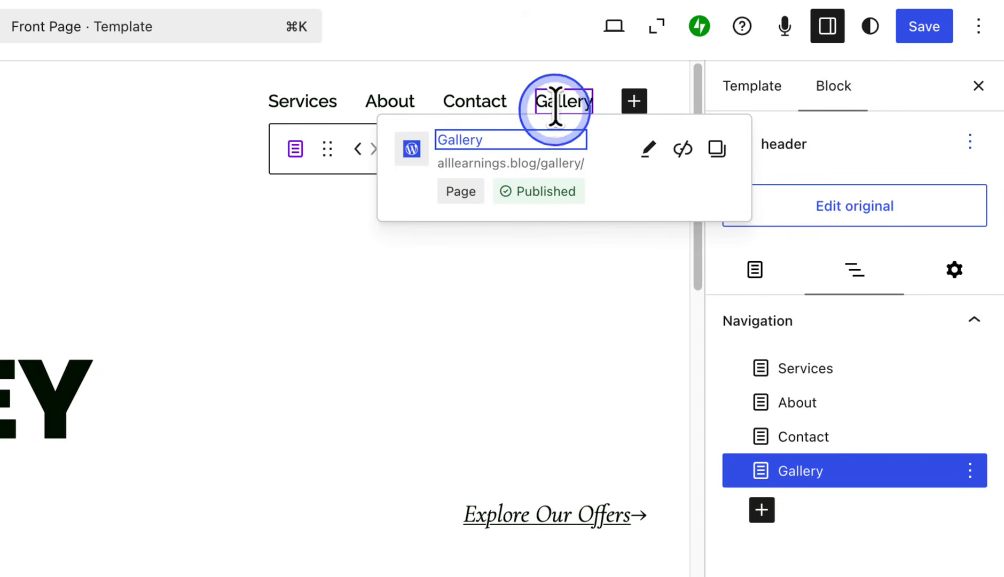
Move the Gallery link directly after Services in the navigation and view the live site.
{"action": "left_click", "coordinate": [560, 101]}
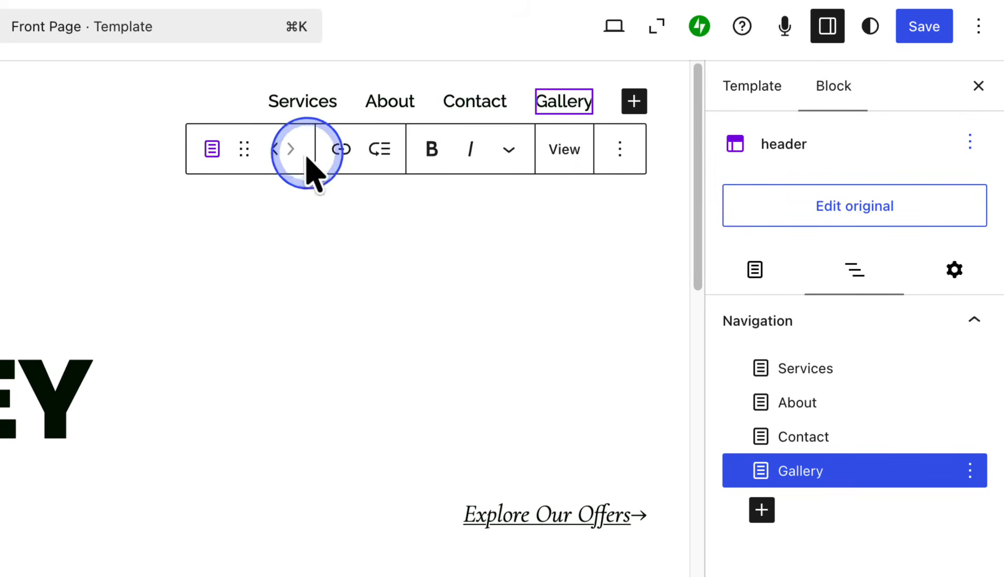
{"action": "left_click", "coordinate": [274, 148]}
{"action": "left_click", "coordinate": [274, 148]}
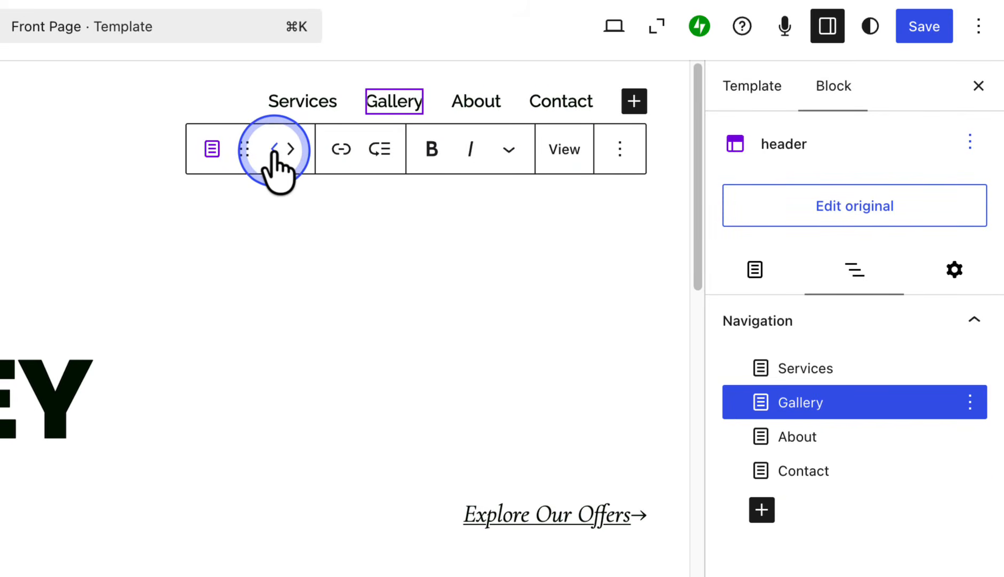
{"action": "left_click", "coordinate": [614, 26]}
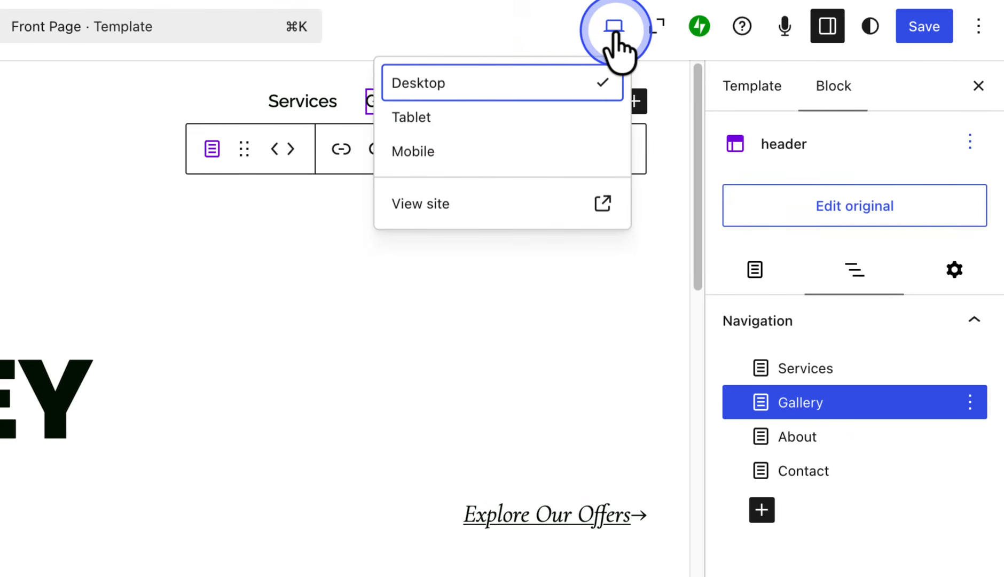
{"action": "left_click", "coordinate": [602, 204]}
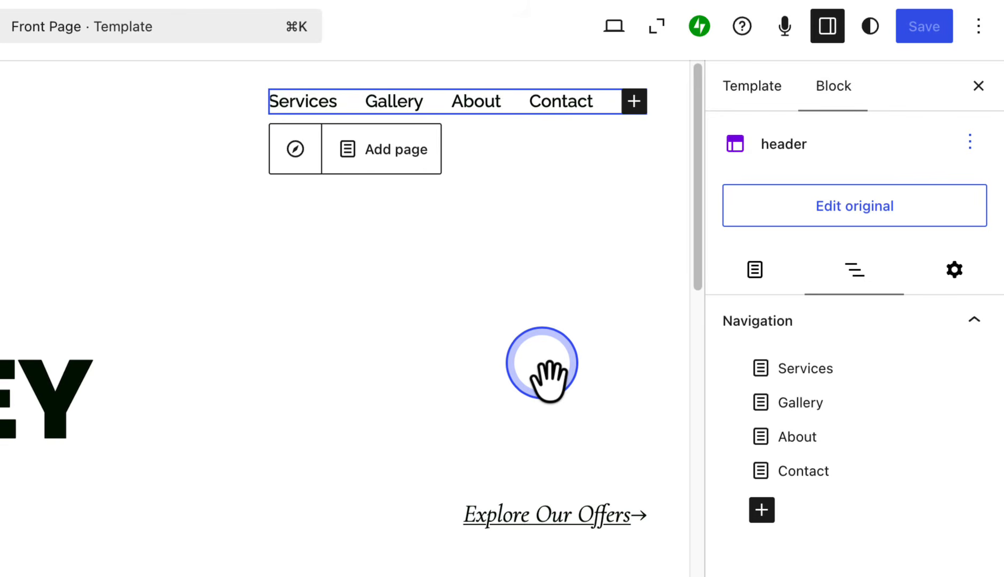
Open the original header template part for editing and add a Home Link block to its navigation.
{"action": "left_click", "coordinate": [855, 208]}
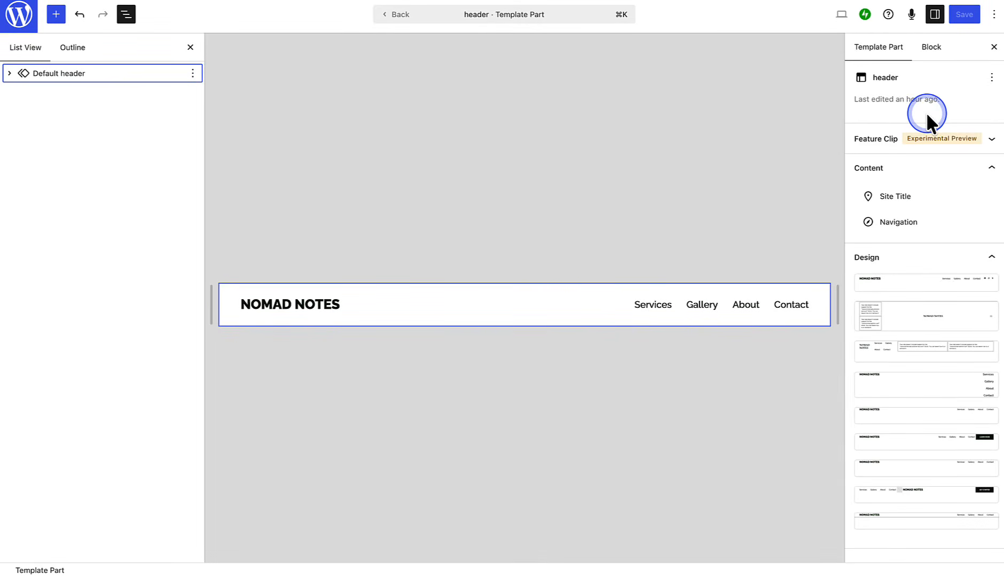
{"action": "left_click", "coordinate": [678, 308]}
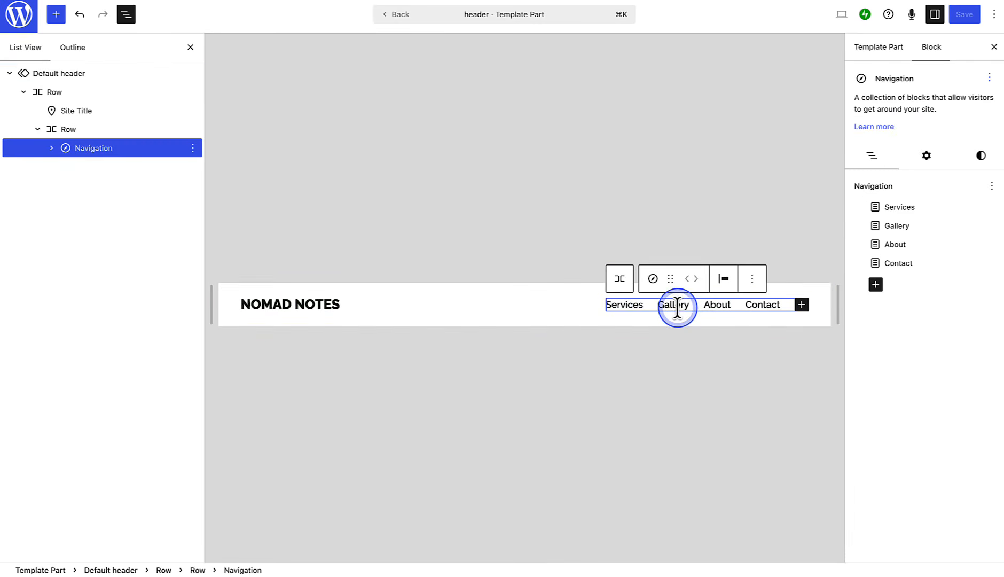
{"action": "left_click", "coordinate": [801, 305]}
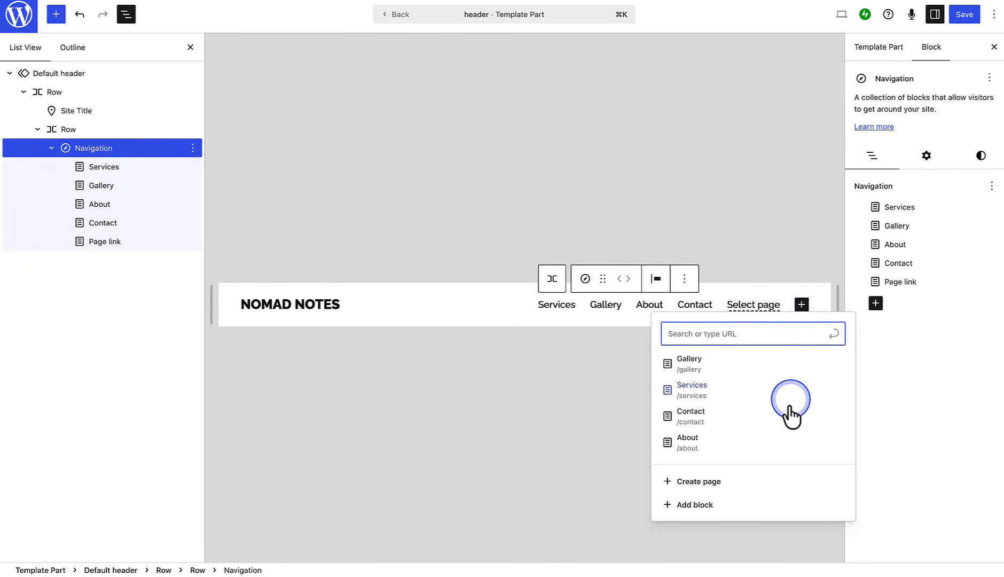
{"action": "left_click", "coordinate": [692, 505]}
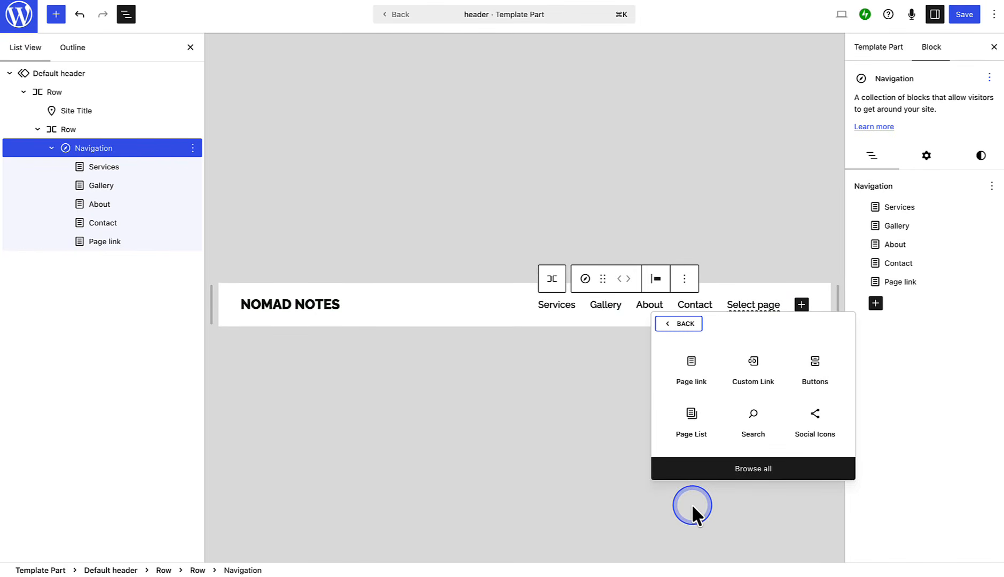
{"action": "left_click", "coordinate": [750, 469]}
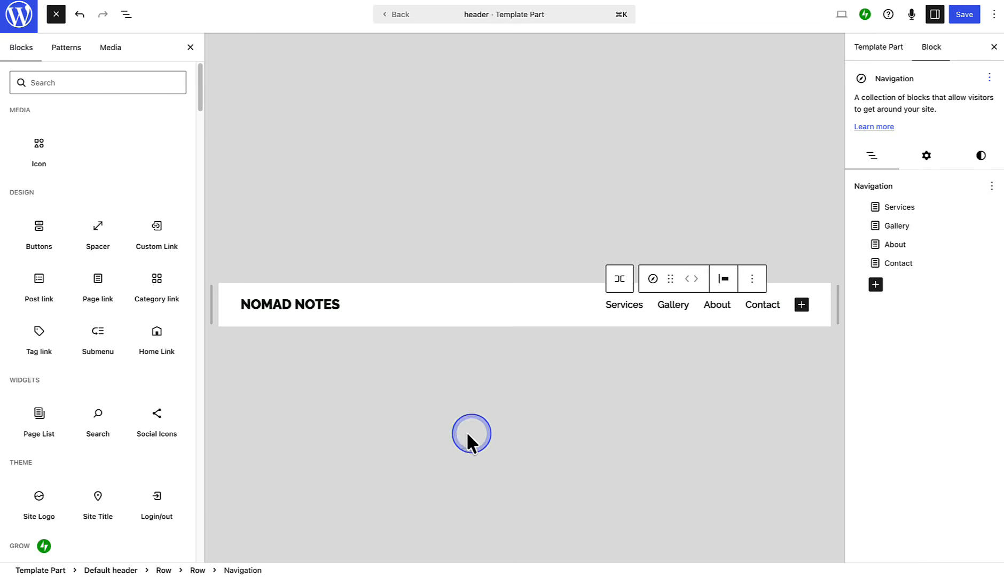
{"action": "mouse_move", "coordinate": [167, 352]}
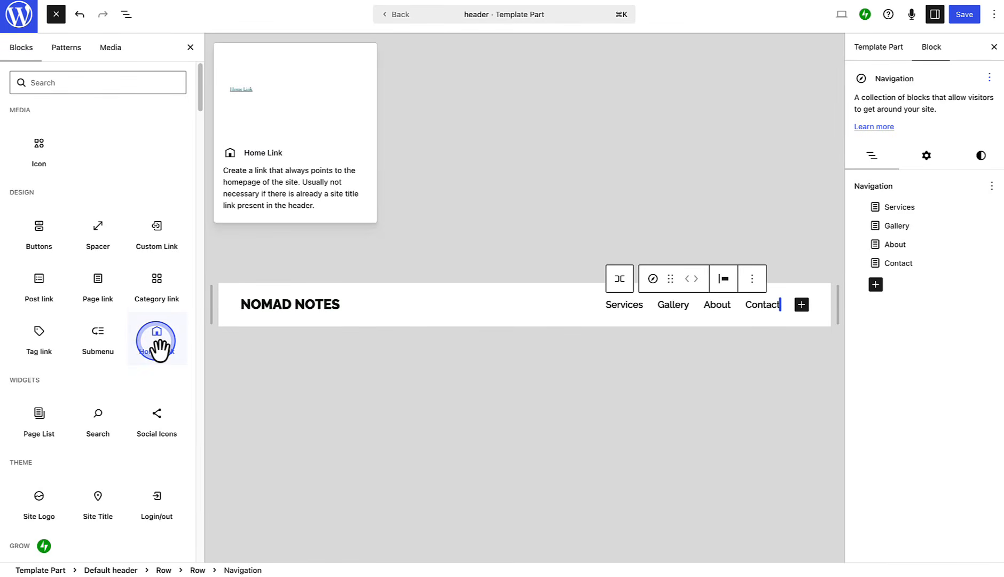
{"action": "left_click", "coordinate": [157, 340]}
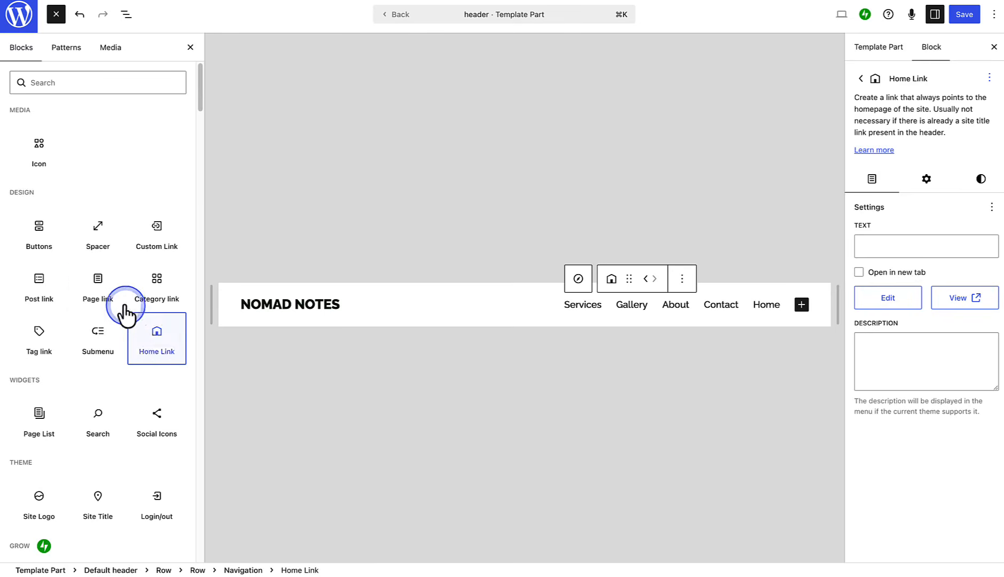
{"action": "mouse_move", "coordinate": [56, 253]}
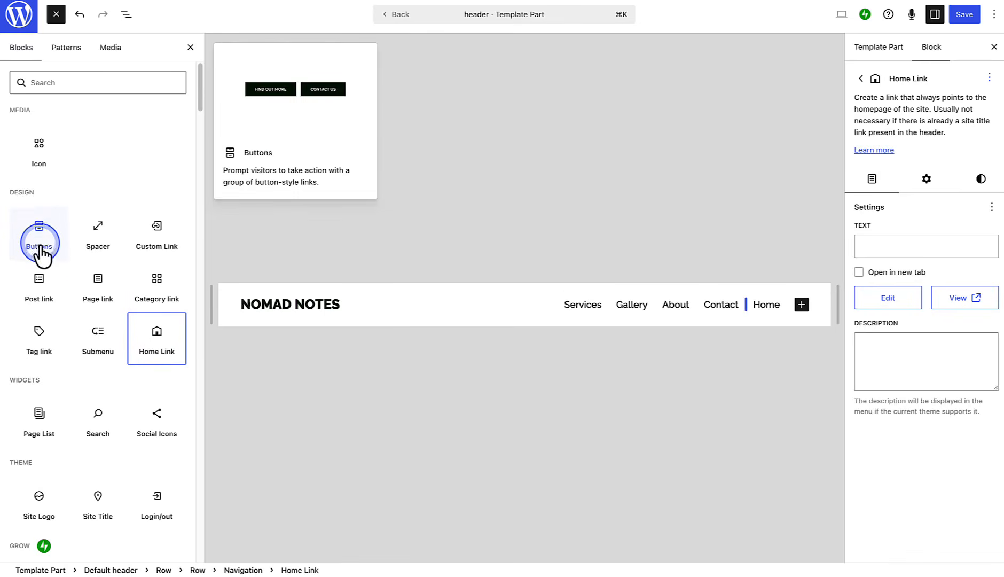
{"action": "mouse_move", "coordinate": [93, 422]}
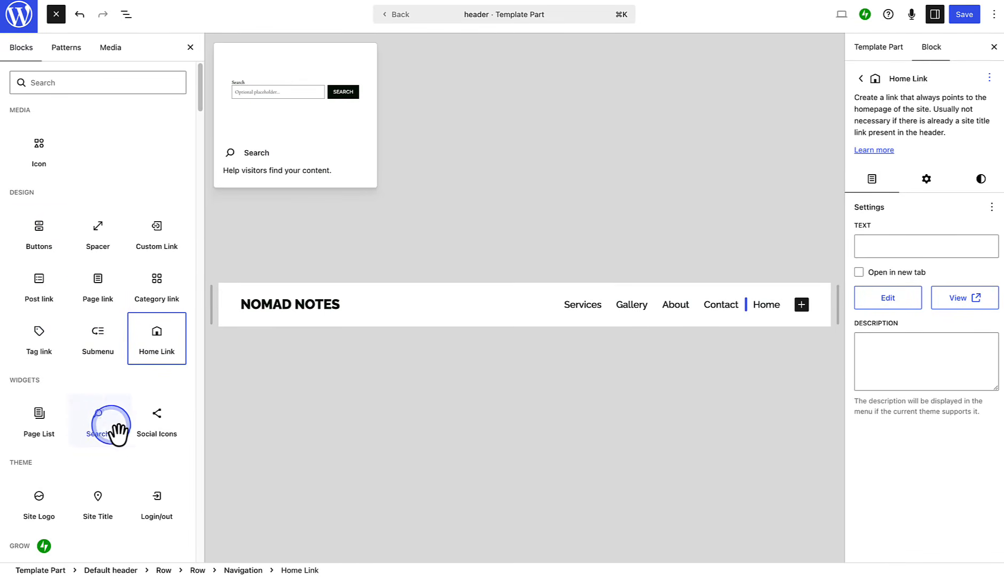
{"action": "mouse_move", "coordinate": [154, 426]}
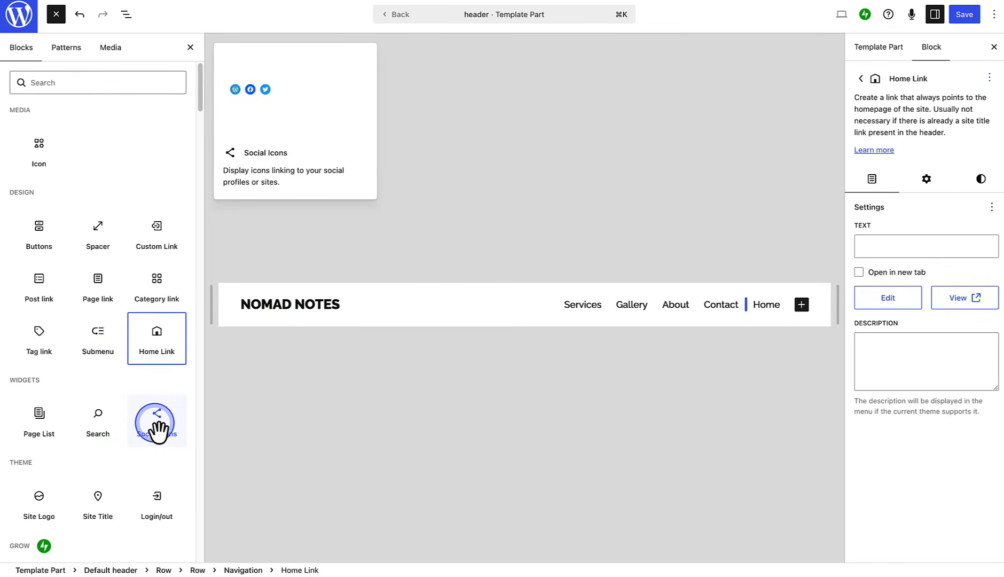
Move the Home link to the start of the header navigation and save the header.
{"action": "left_click", "coordinate": [767, 307]}
{"action": "left_click", "coordinate": [645, 278]}
{"action": "left_click", "coordinate": [645, 279]}
{"action": "left_click", "coordinate": [644, 278]}
{"action": "left_click", "coordinate": [644, 278]}
{"action": "left_click", "coordinate": [964, 14]}
{"action": "left_click", "coordinate": [963, 16]}
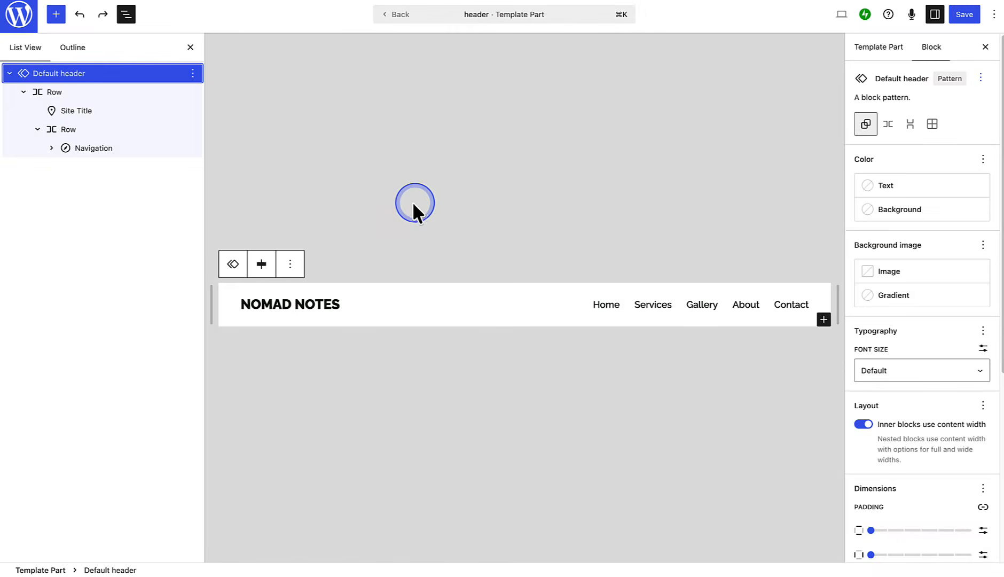
Set the font size of the header's Navigation block to Medium.
{"action": "left_click", "coordinate": [119, 149]}
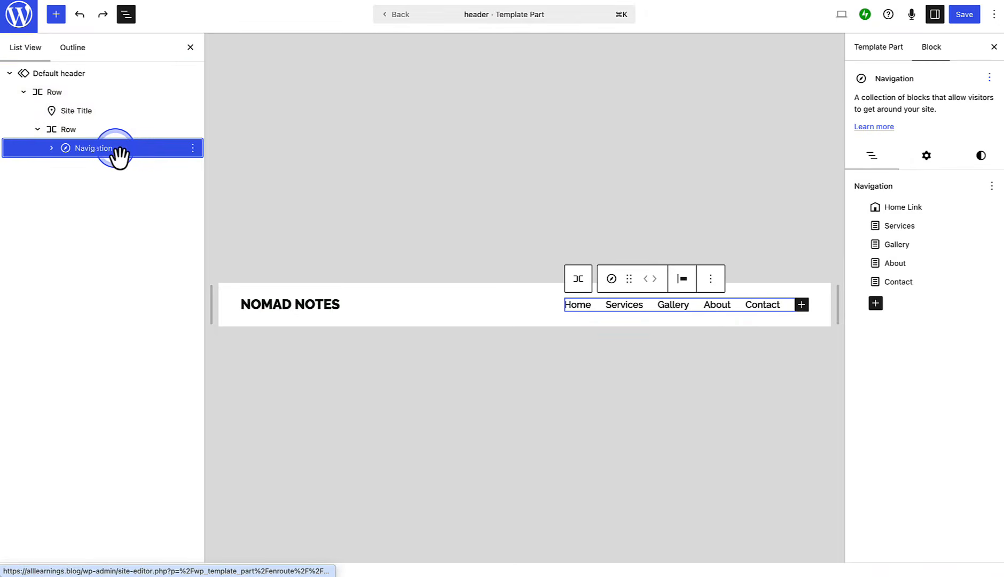
{"action": "left_click", "coordinate": [480, 193]}
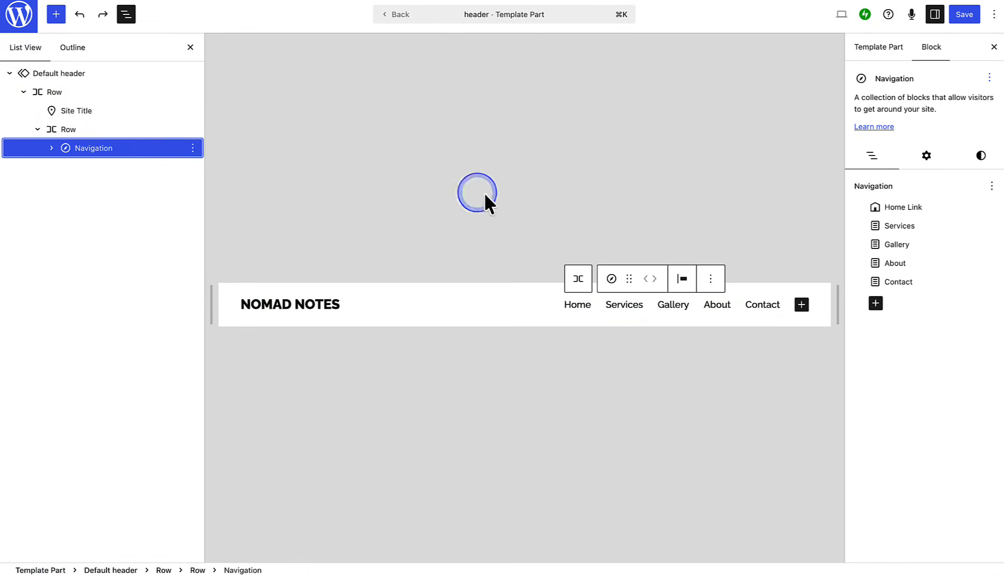
{"action": "left_click", "coordinate": [981, 155]}
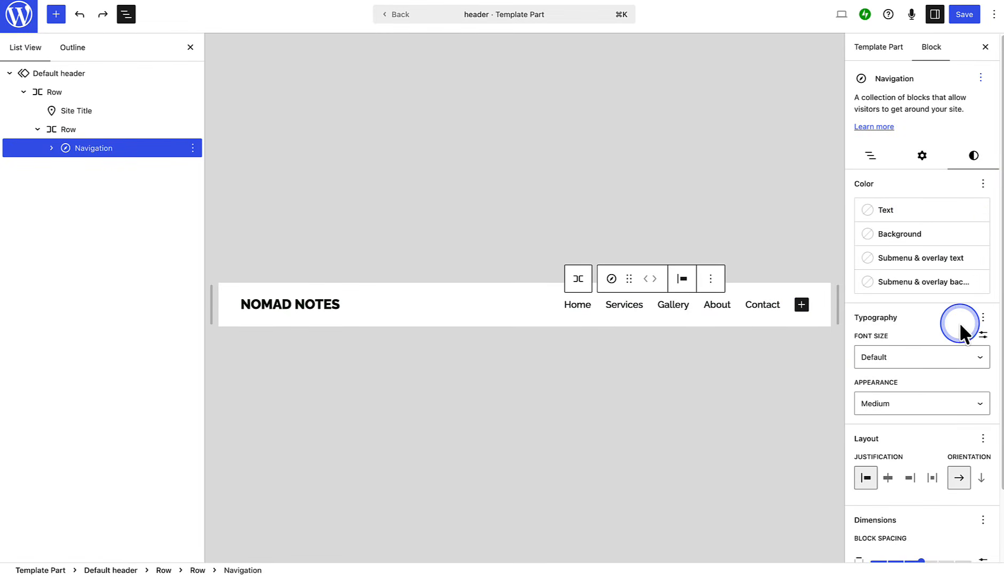
{"action": "left_click", "coordinate": [956, 362]}
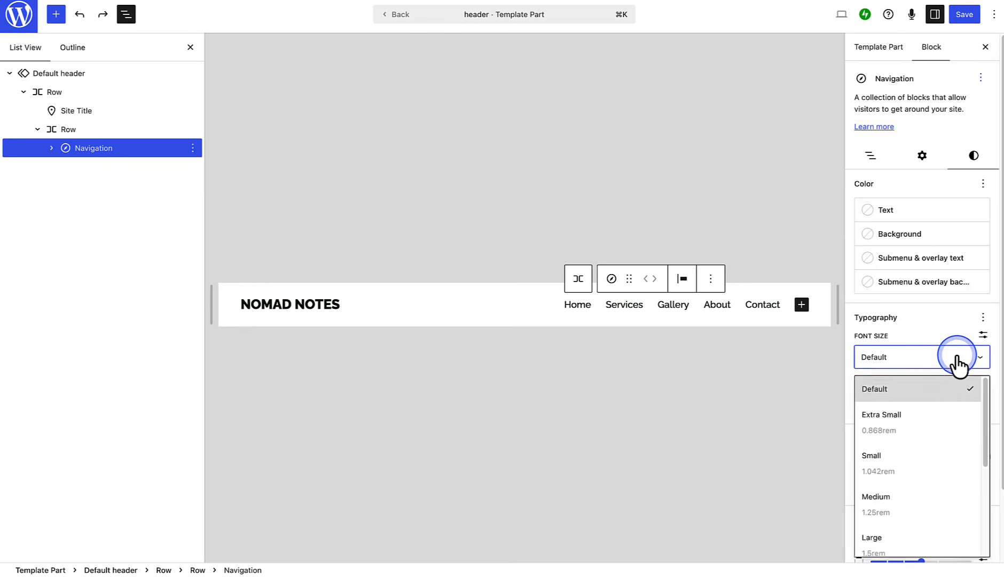
{"action": "left_click", "coordinate": [934, 498]}
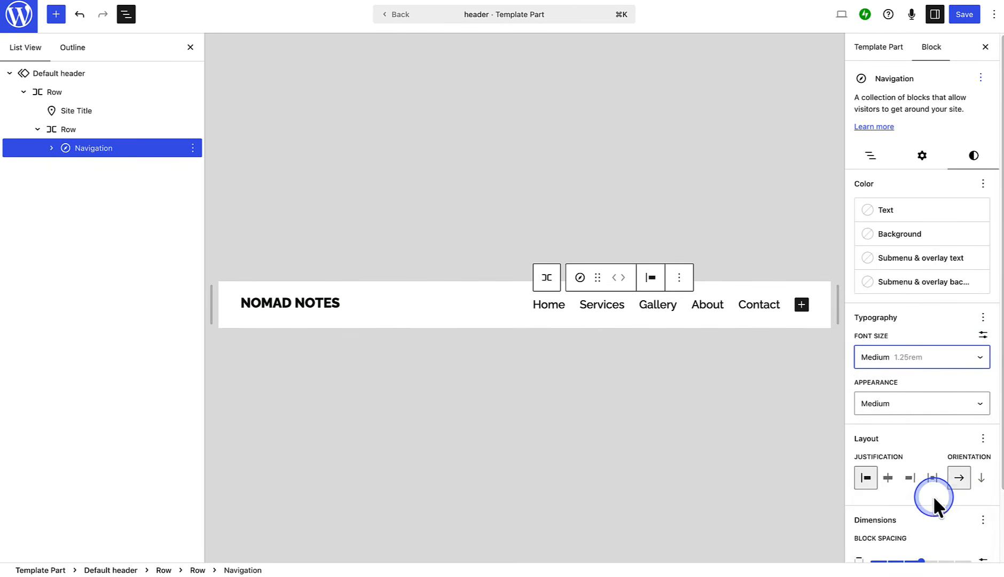
Set the appearance of the header's Navigation block text to Semi Bold.
{"action": "scroll", "coordinate": [996, 427], "scroll_direction": "down", "scroll_amount": 3}
{"action": "left_click", "coordinate": [935, 323]}
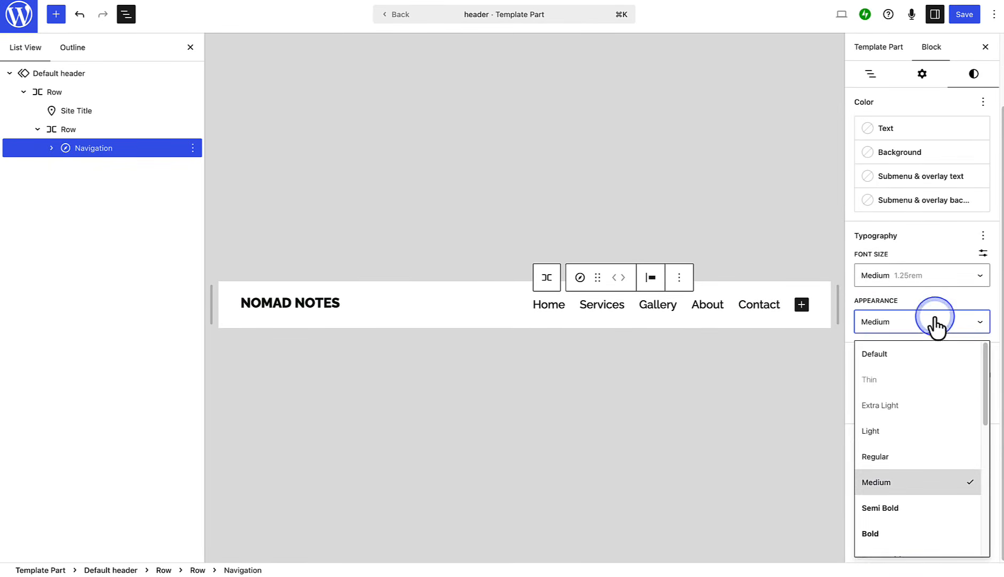
{"action": "left_click", "coordinate": [928, 507]}
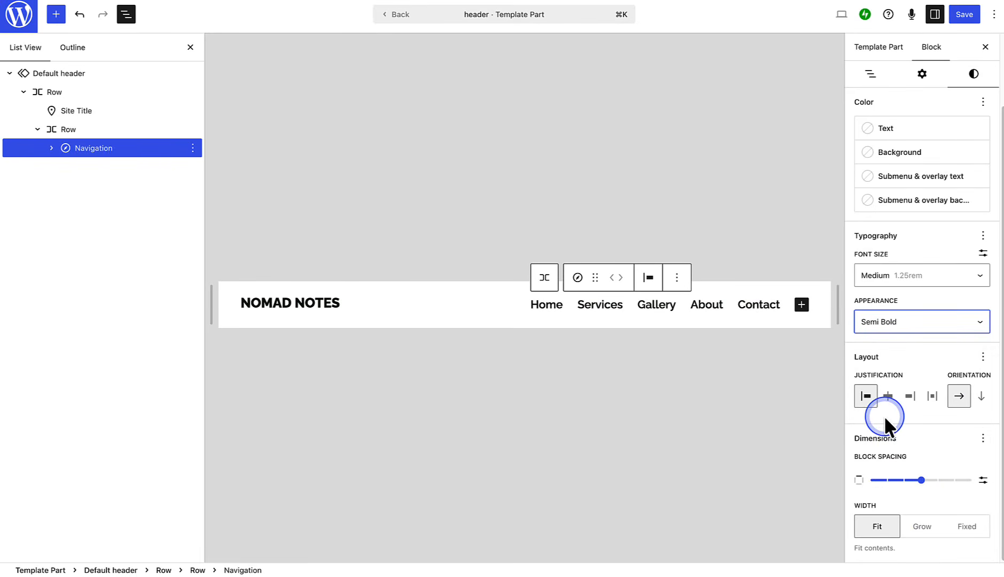
Try a vertical orientation and wider block spacing on the Navigation block, restoring the horizontal layout and original spacing.
{"action": "left_click", "coordinate": [981, 401]}
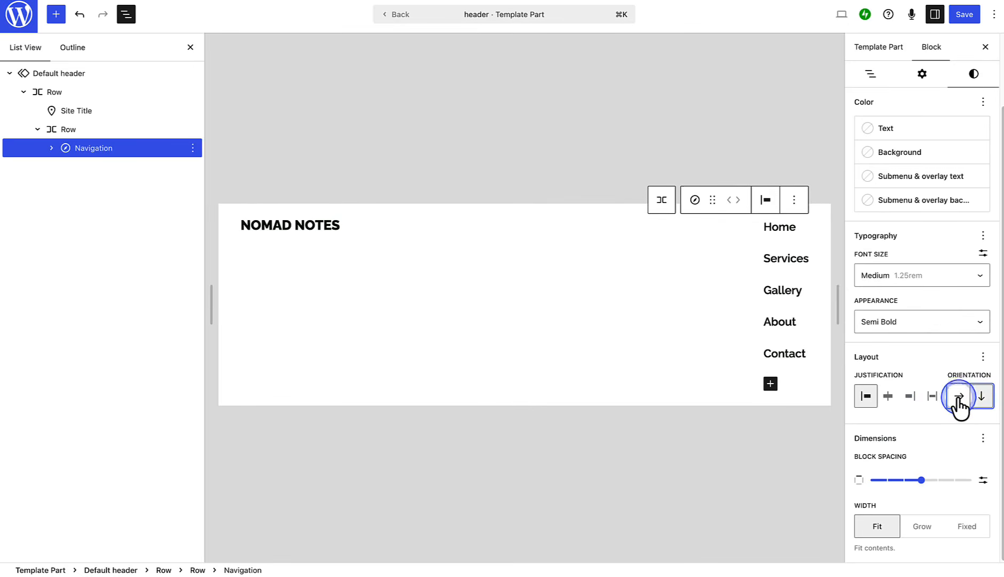
{"action": "left_click", "coordinate": [959, 397]}
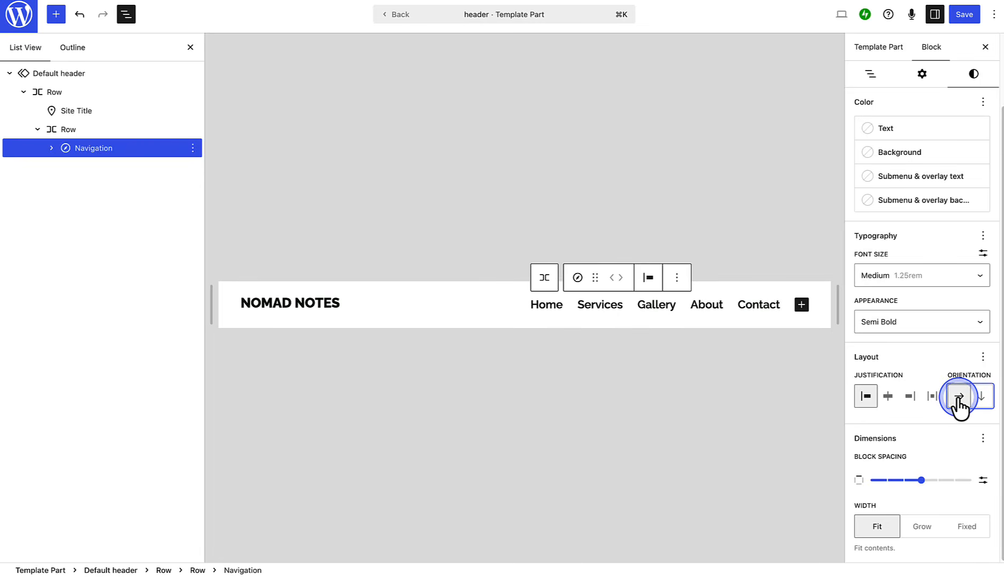
{"action": "left_click", "coordinate": [951, 481]}
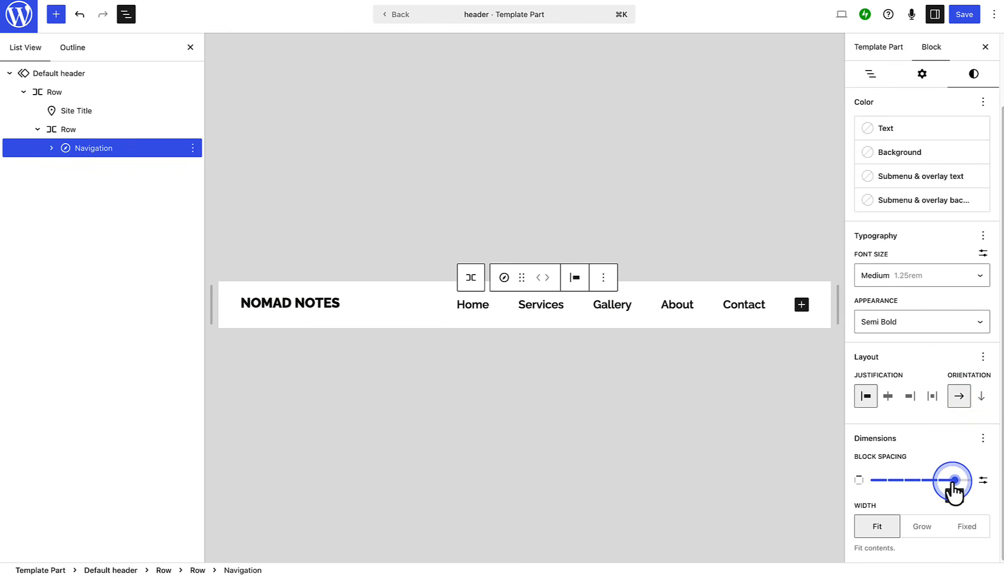
{"action": "left_click", "coordinate": [923, 480]}
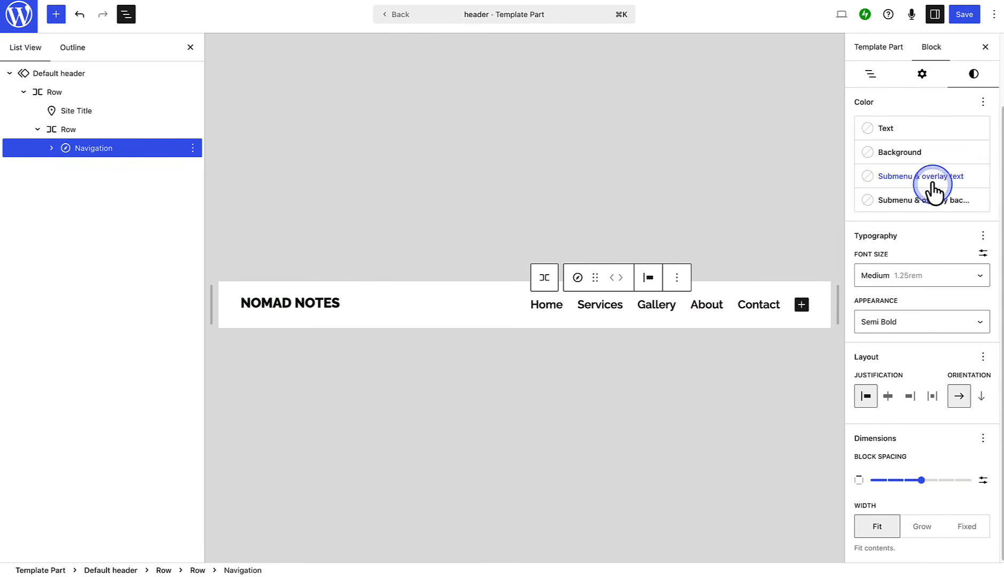
Try the two-line menu icon in the Navigation block's overlay settings and switch back to the three-line icon.
{"action": "left_click", "coordinate": [921, 81]}
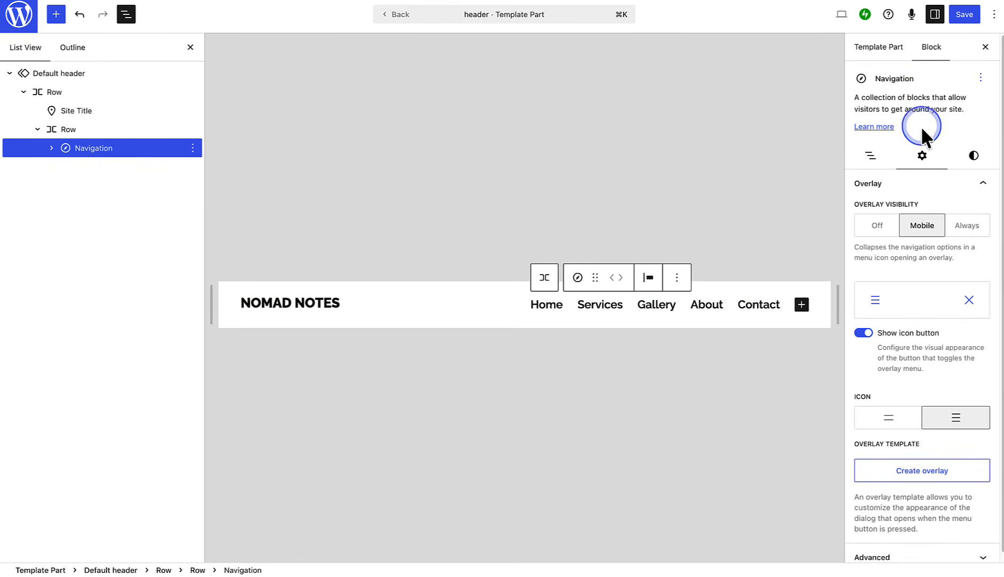
{"action": "left_click", "coordinate": [888, 417]}
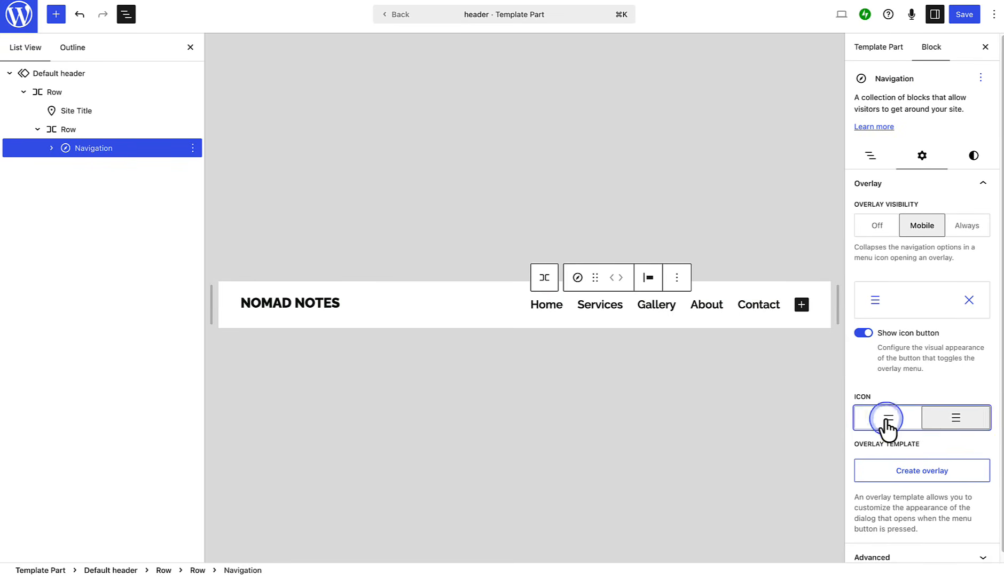
{"action": "left_click", "coordinate": [957, 418]}
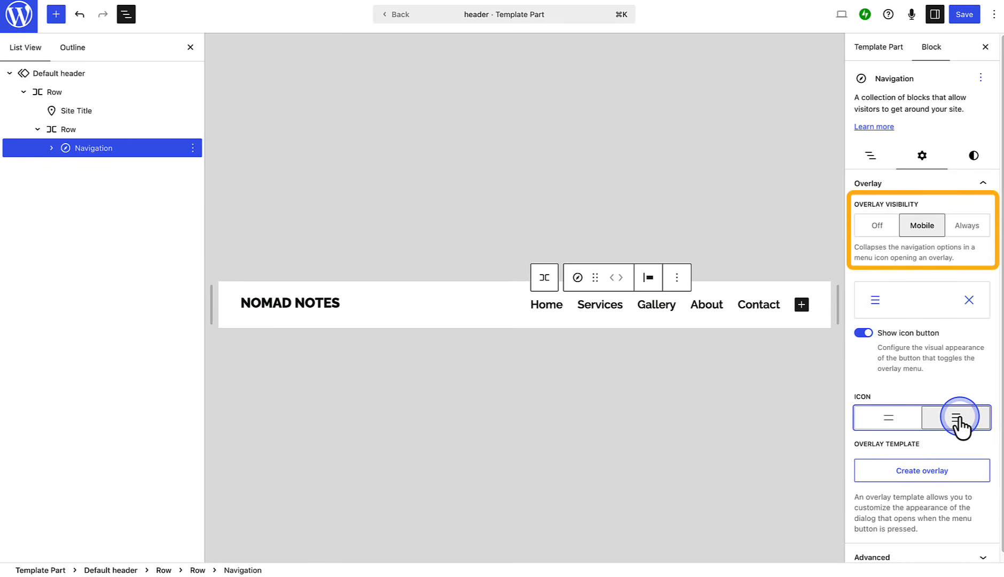
Create an overlay template for the navigation menu and apply the orange design to it.
{"action": "left_click", "coordinate": [924, 461]}
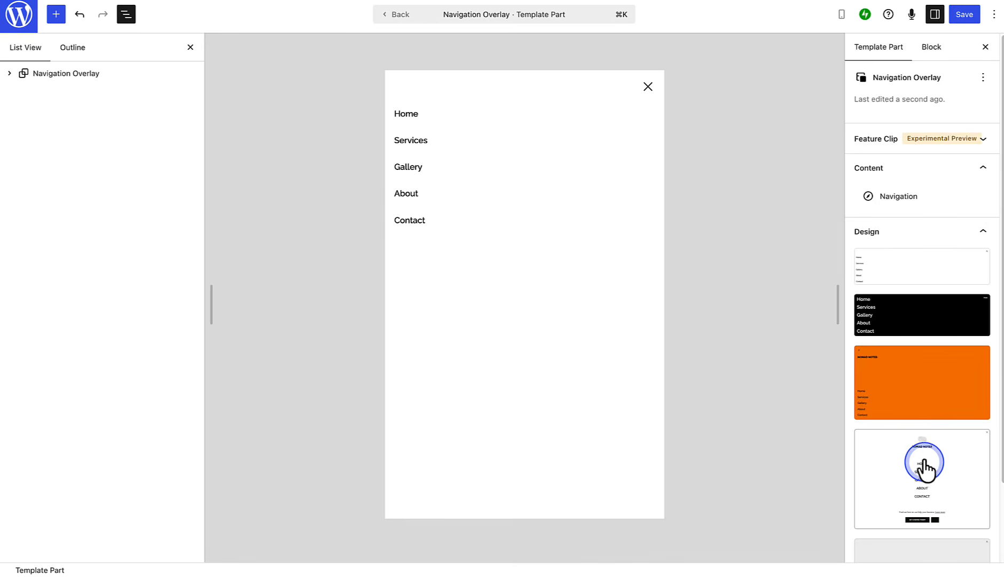
{"action": "left_click", "coordinate": [924, 404]}
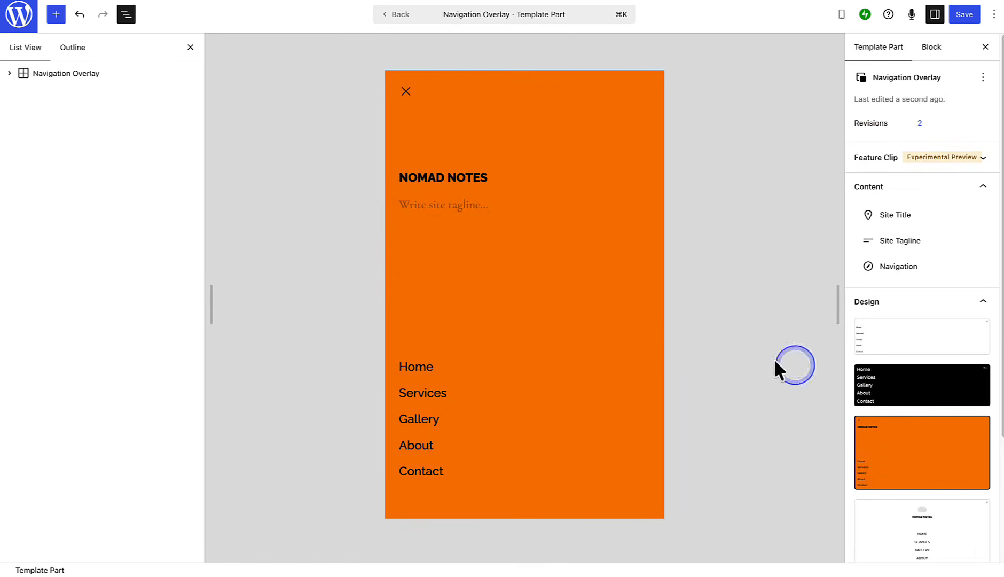
Write "Living on the road" as the overlay's site tagline and set its text color to the theme's Contrast color.
{"action": "left_click", "coordinate": [411, 208]}
{"action": "type", "text": "Living on the road"}
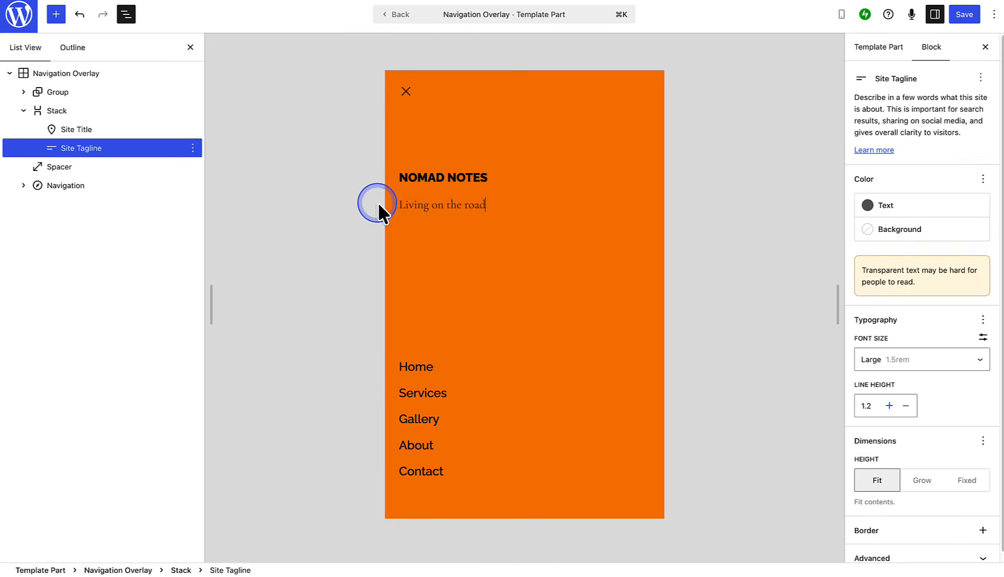
{"action": "left_click", "coordinate": [892, 209]}
{"action": "left_click", "coordinate": [723, 311]}
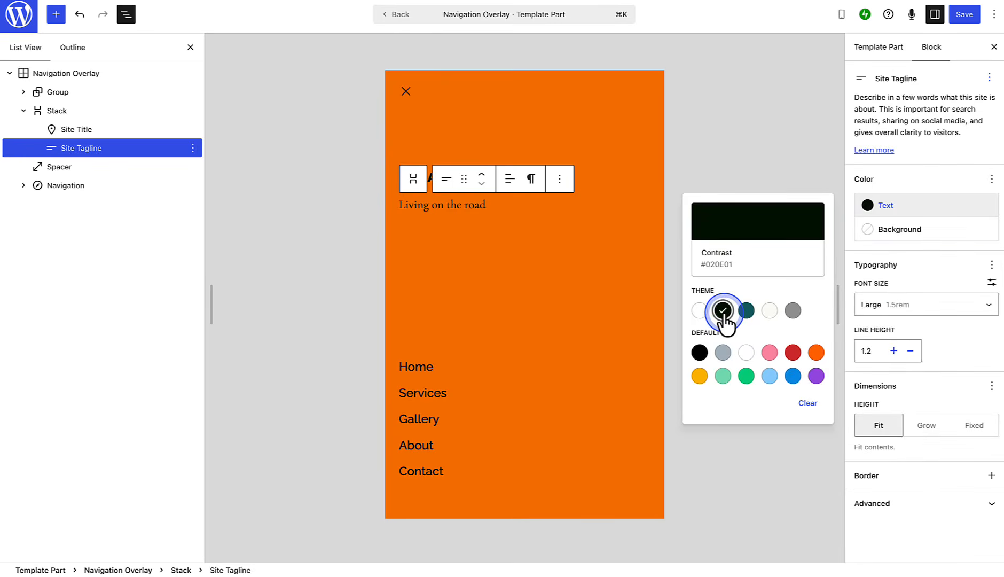
{"action": "left_click", "coordinate": [633, 124]}
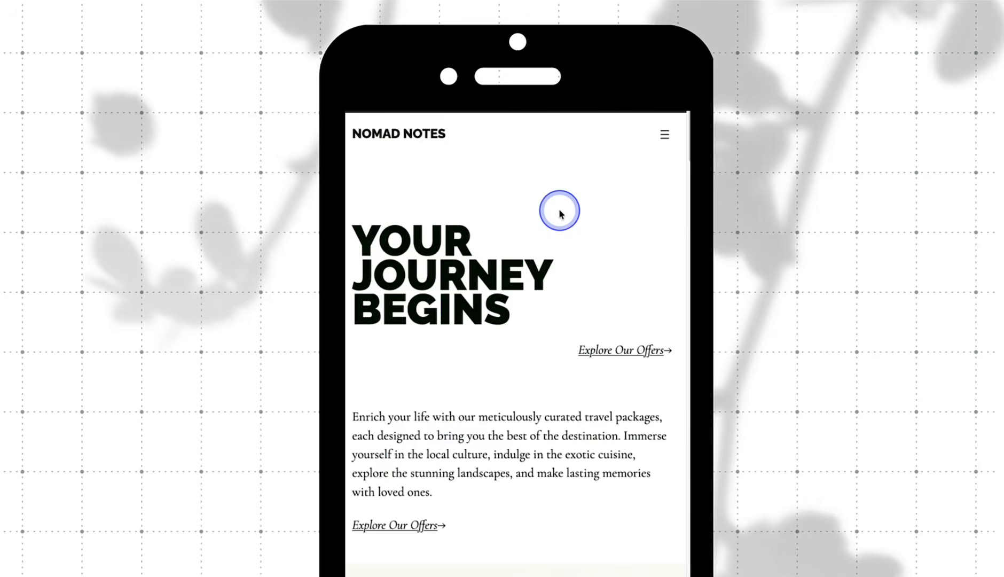
Open the navigation menu on the site's mobile view to check the overlay.
{"action": "left_click", "coordinate": [664, 134]}
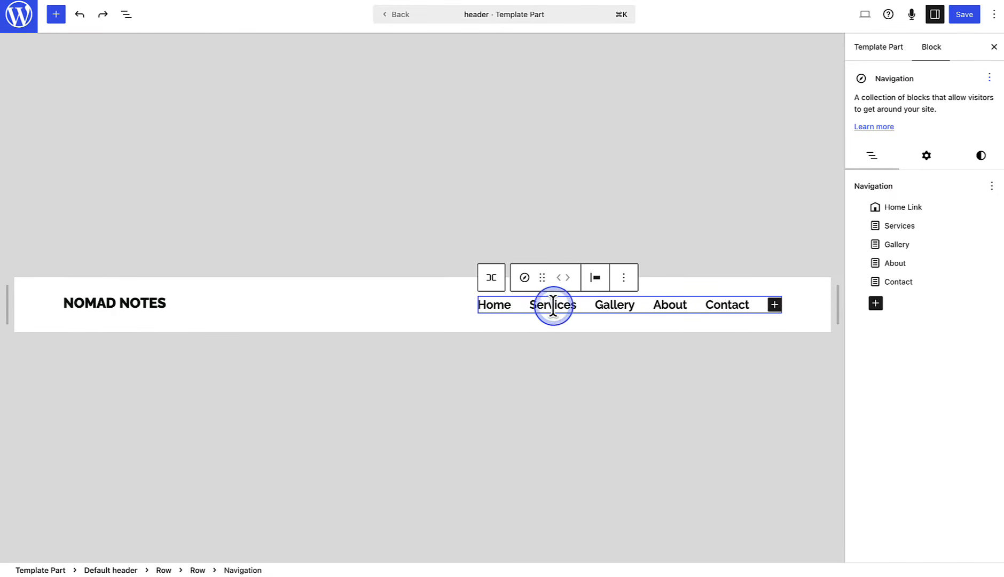
Turn the Services link in the header navigation into a submenu and add the Tours page to it.
{"action": "left_click", "coordinate": [553, 305]}
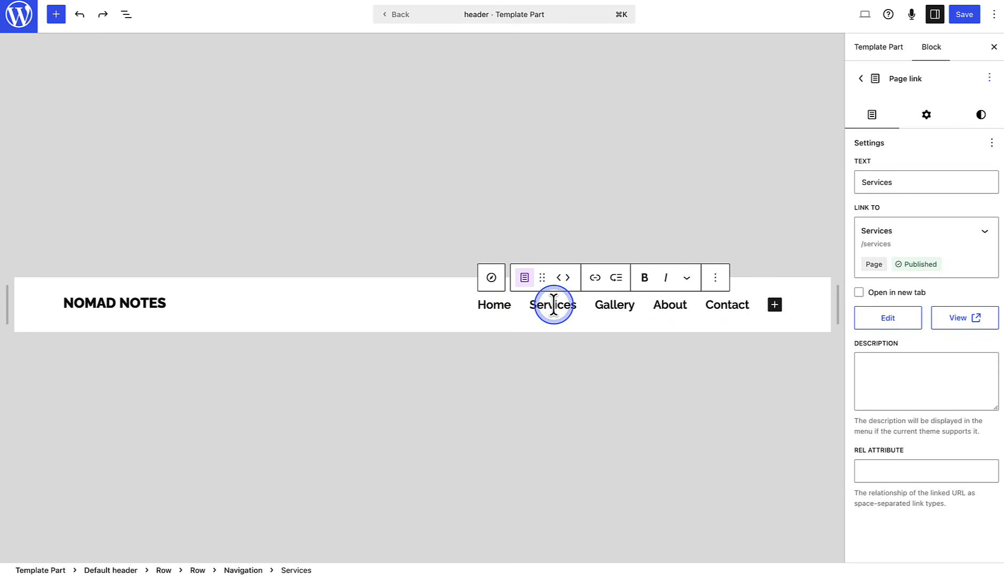
{"action": "left_click", "coordinate": [616, 277]}
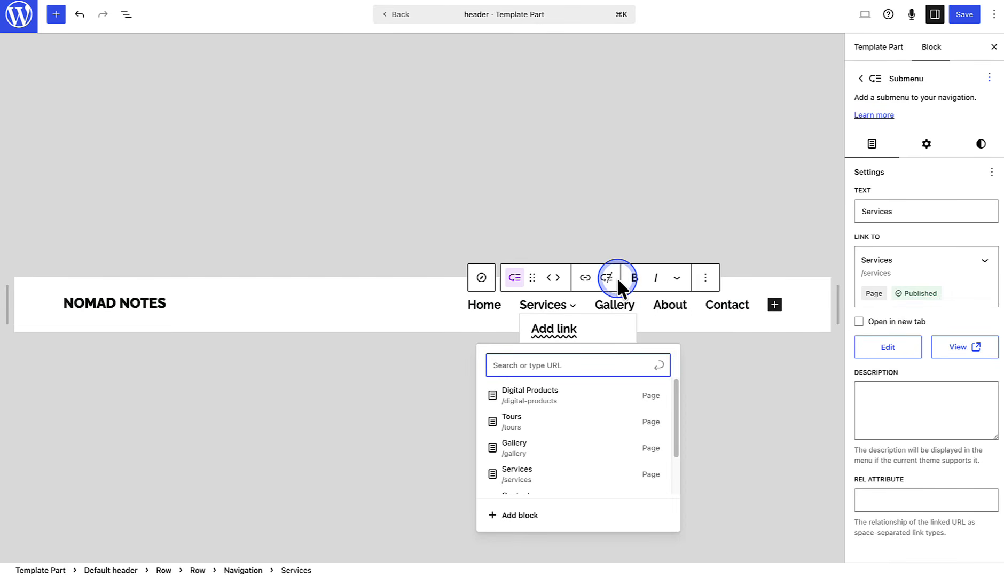
{"action": "type", "text": "Tours"}
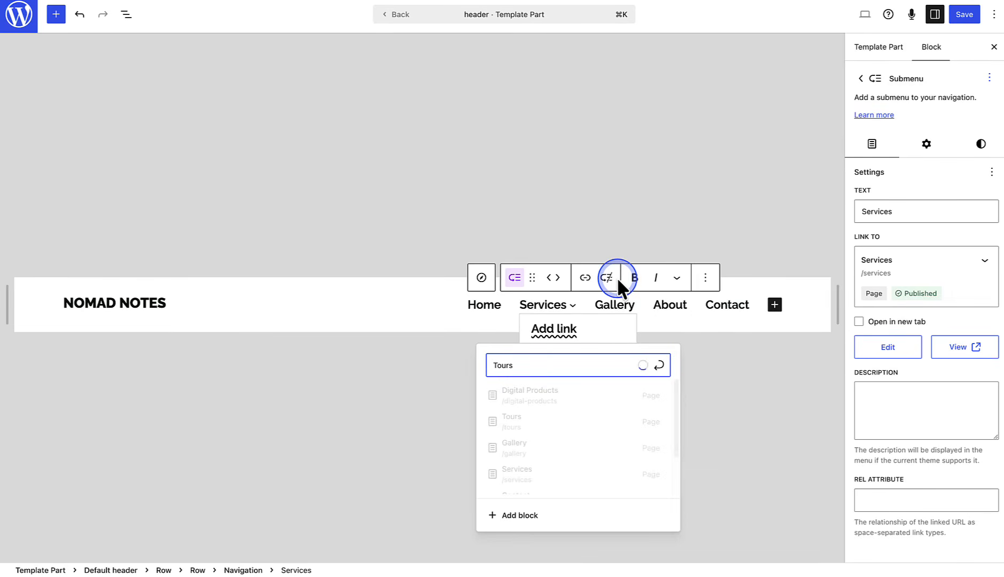
{"action": "left_click", "coordinate": [609, 396]}
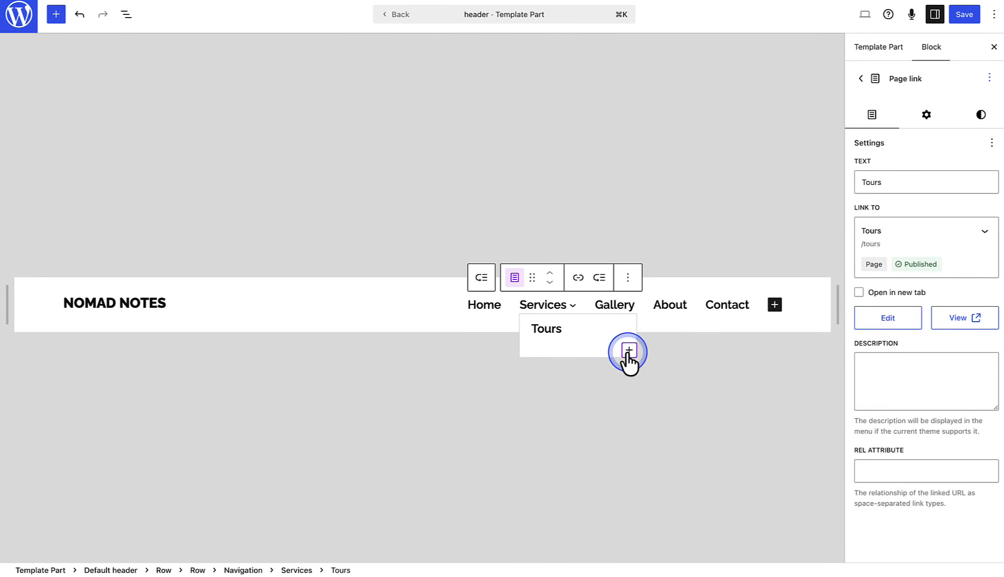
Add the Digital Products page below Tours in the Services submenu.
{"action": "left_click", "coordinate": [629, 353]}
{"action": "type", "text": "Digital Pr"}
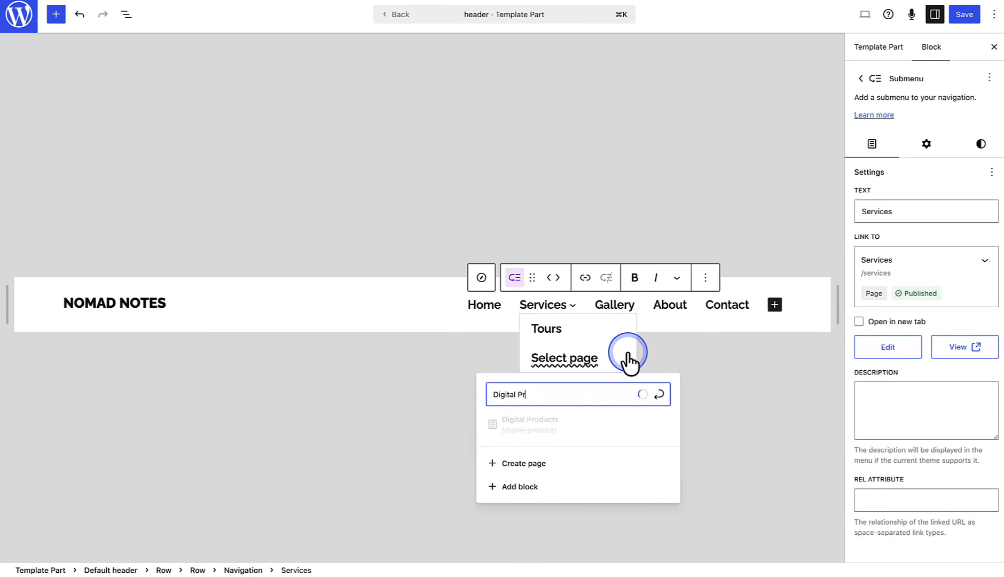
{"action": "type", "text": "oducts"}
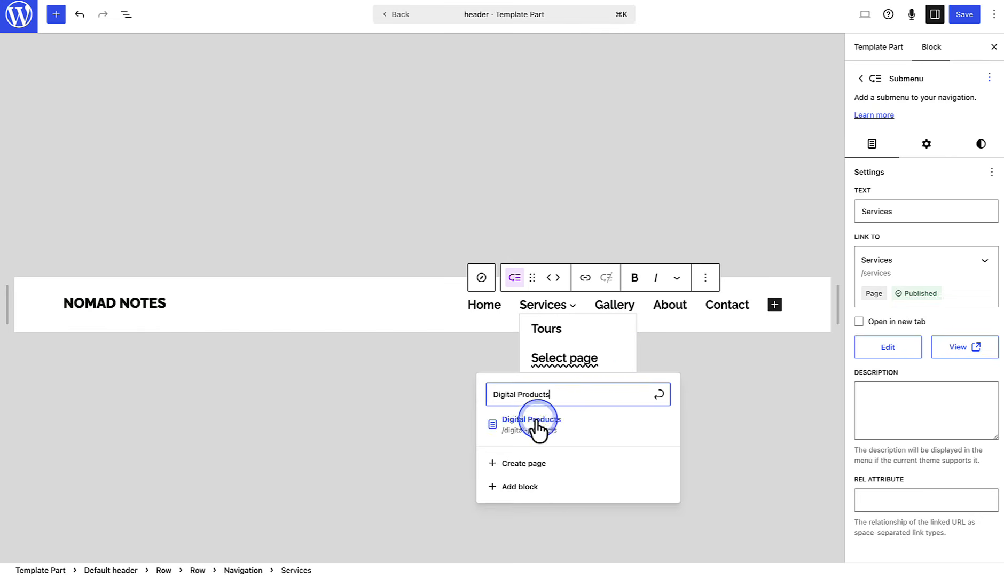
{"action": "left_click", "coordinate": [536, 419]}
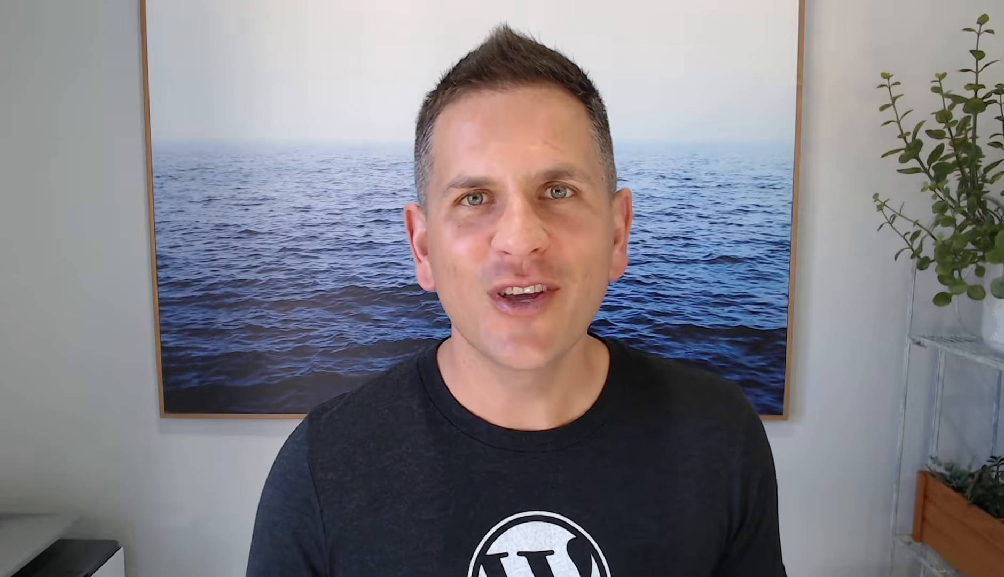